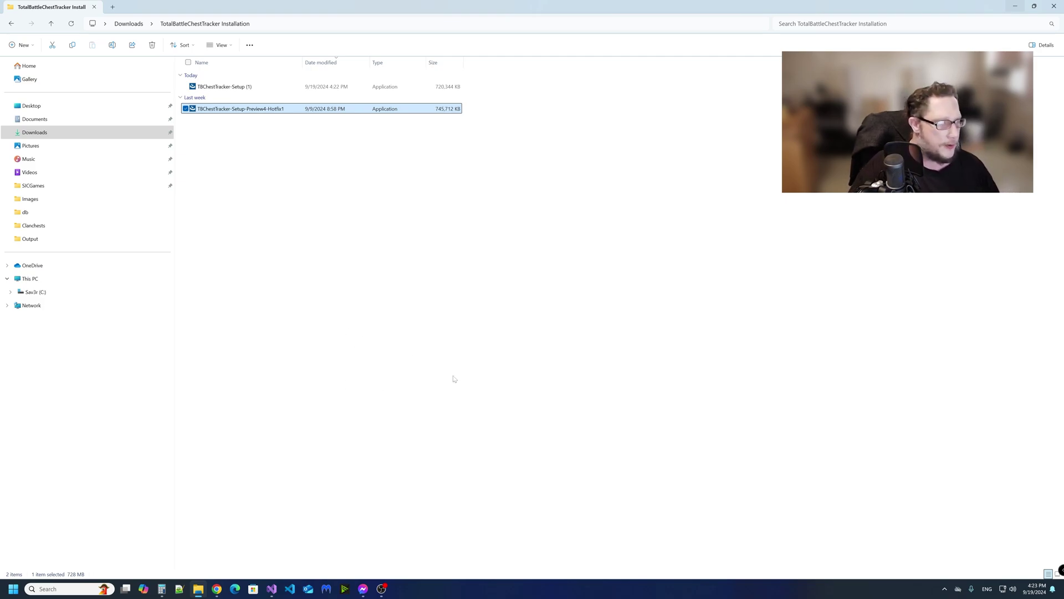
Search Windows for 'unin' and decline the IDA Pro uninstall prompt that opens
click(371, 365)
key(super+s)
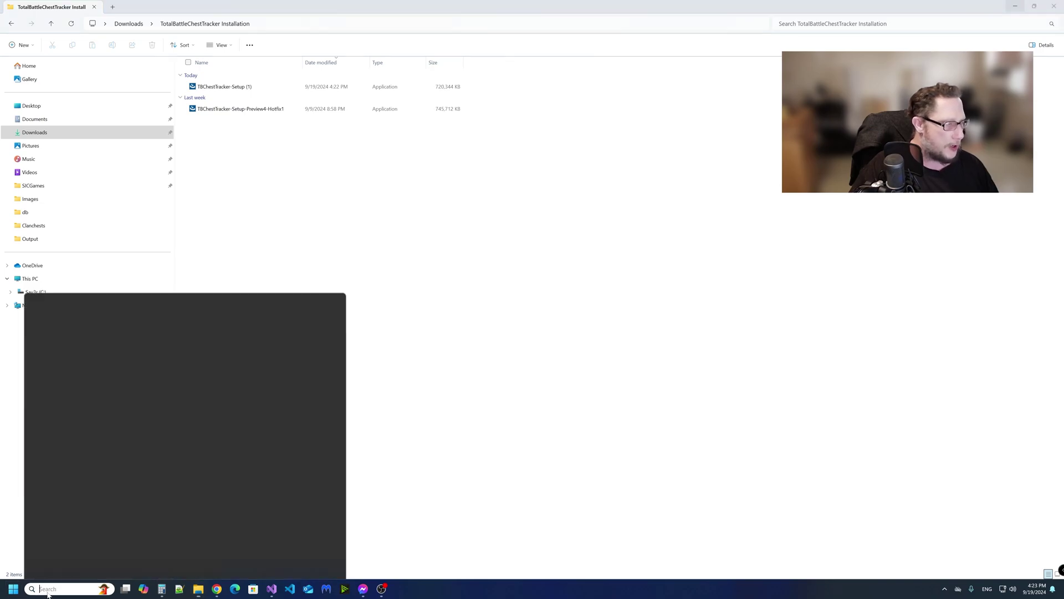
text(unin)
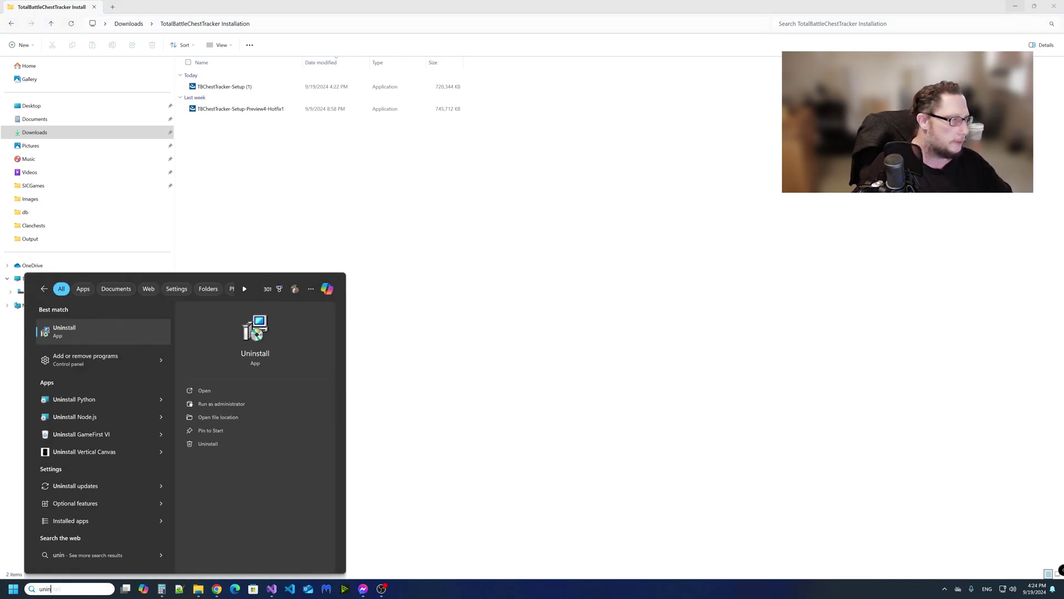
key(Return)
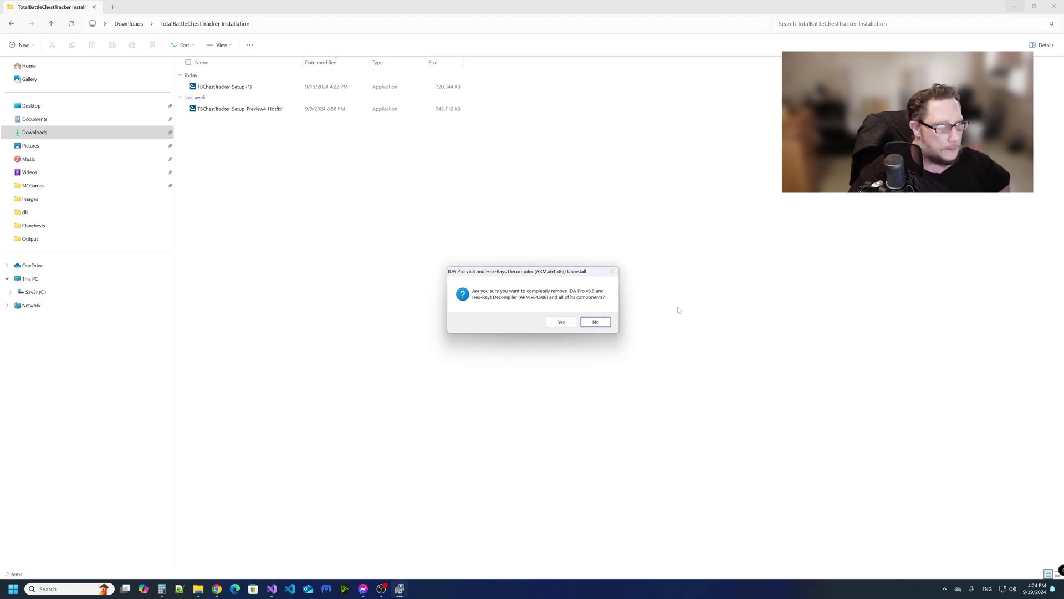
click(594, 321)
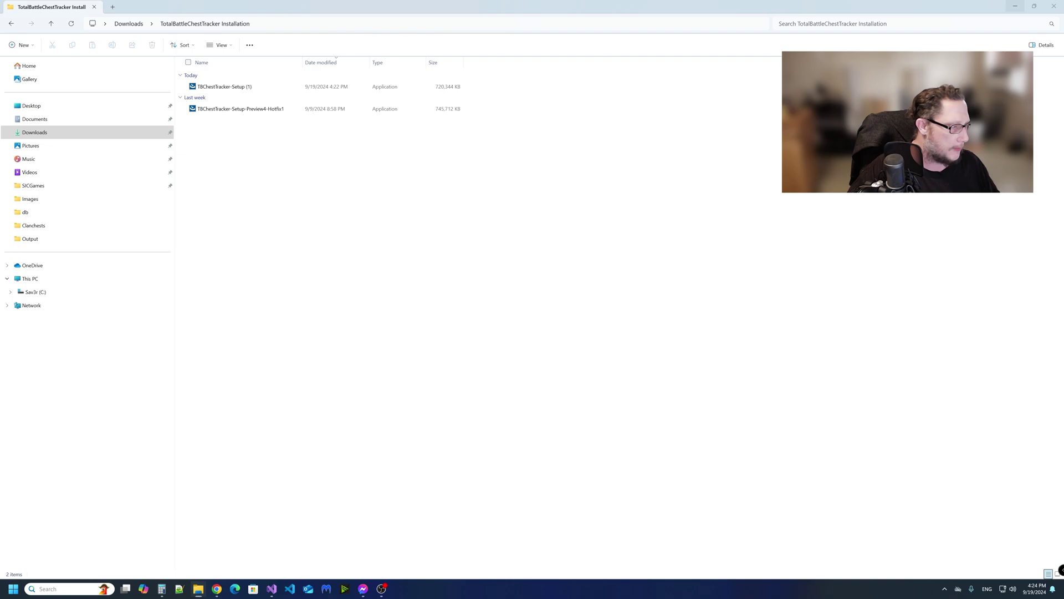
Uninstall TotalBattle Chest Tracker through Add or remove programs, filtered by 'tot', then close Settings
click(61, 589)
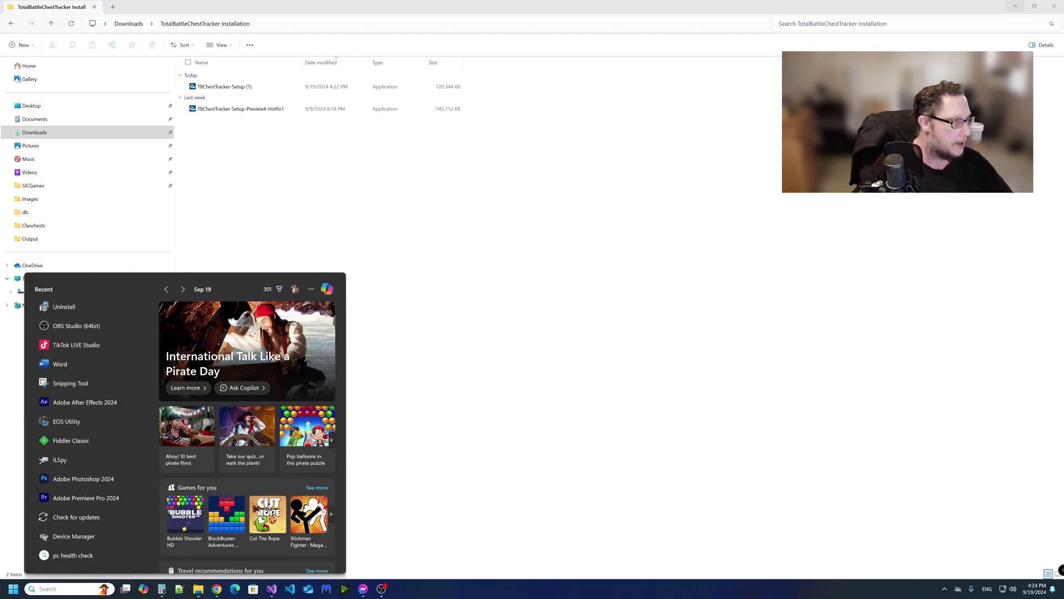
text(add or remove)
key(Return)
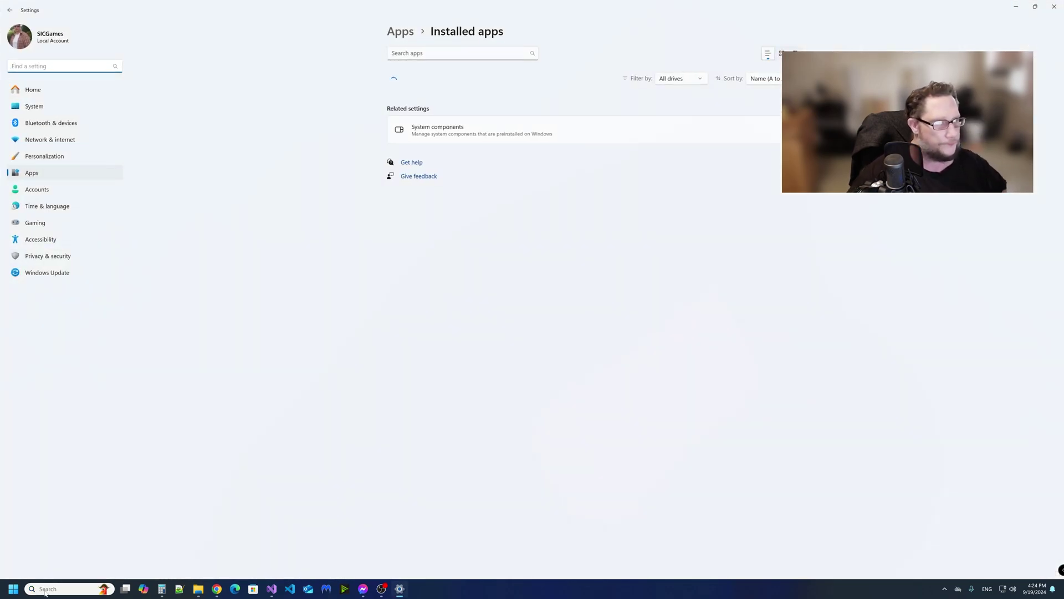
text(tot)
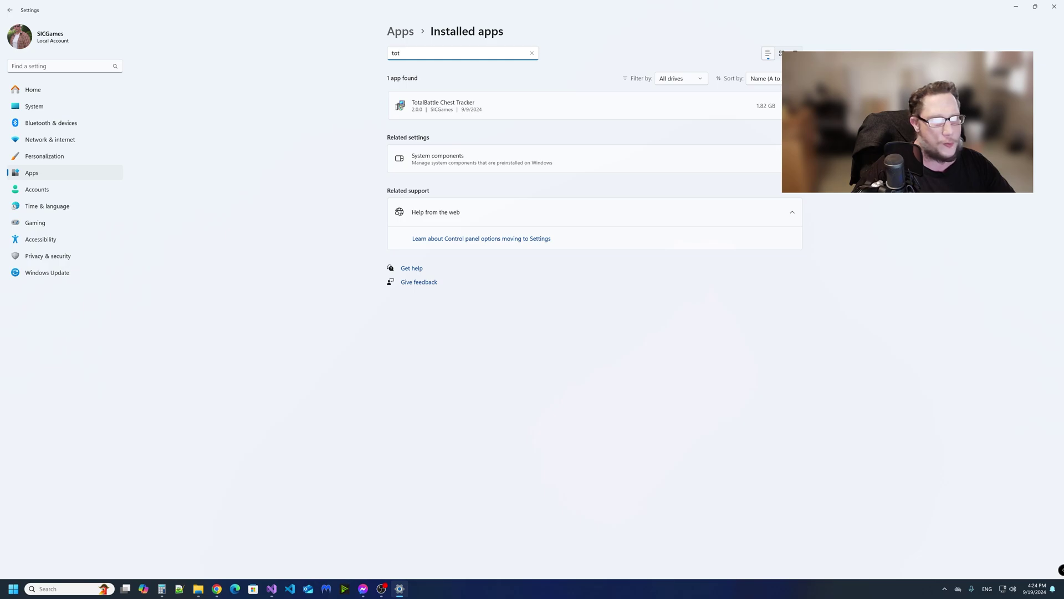
click(791, 105)
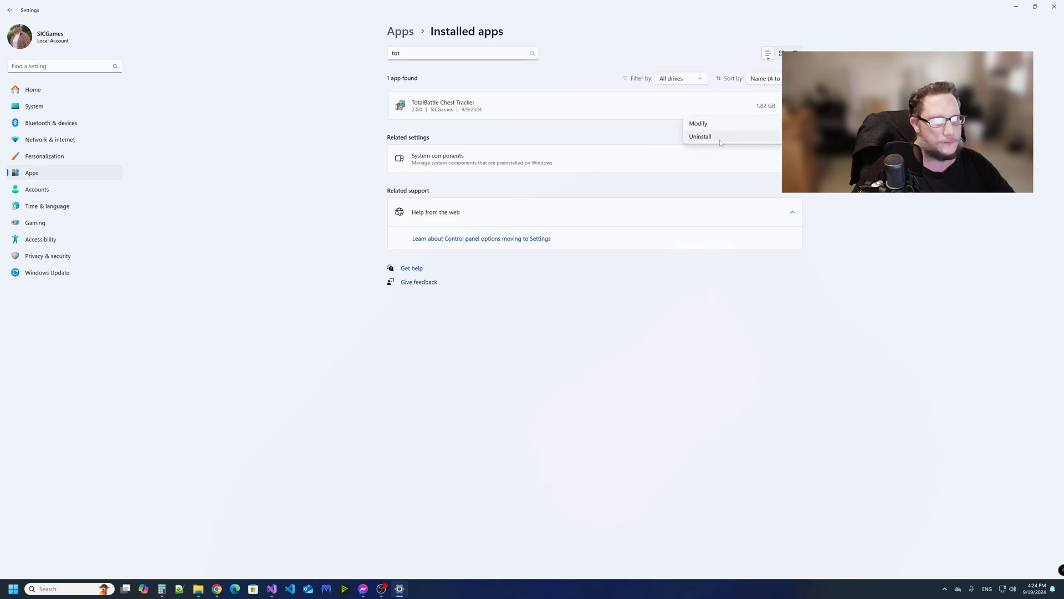
click(720, 138)
click(757, 150)
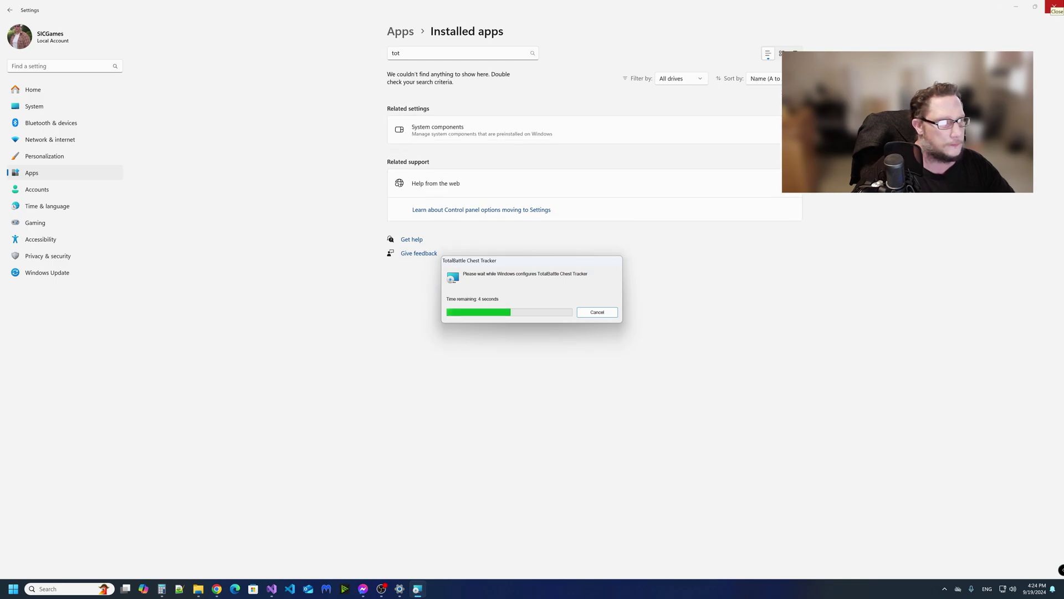
click(1054, 7)
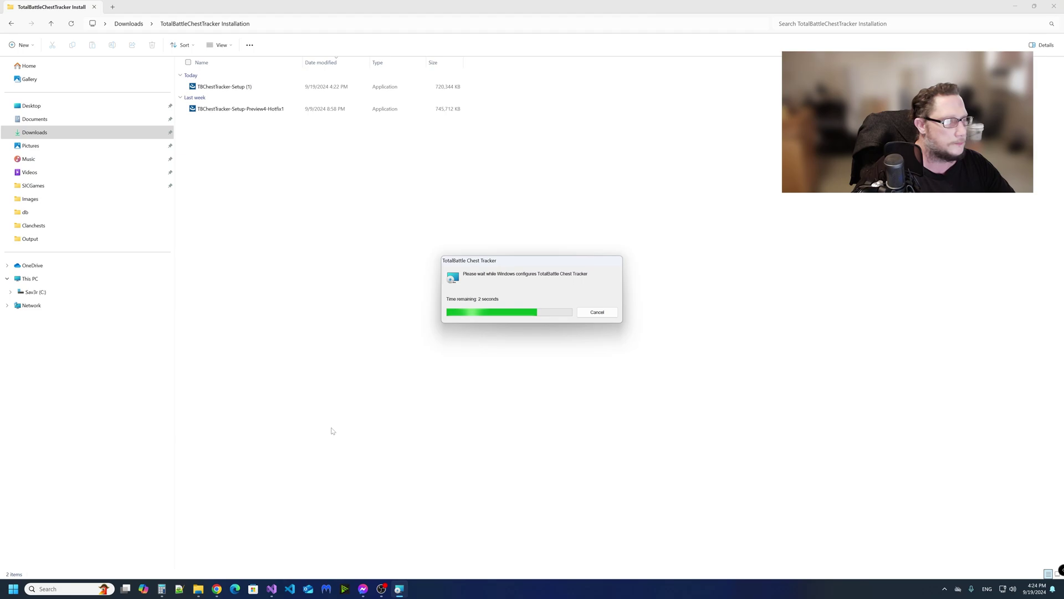
Browse to C:\Program Files (x86)\SICGames\TotalBattleChestTracker to review its 60 leftover files
click(36, 291)
click(239, 220)
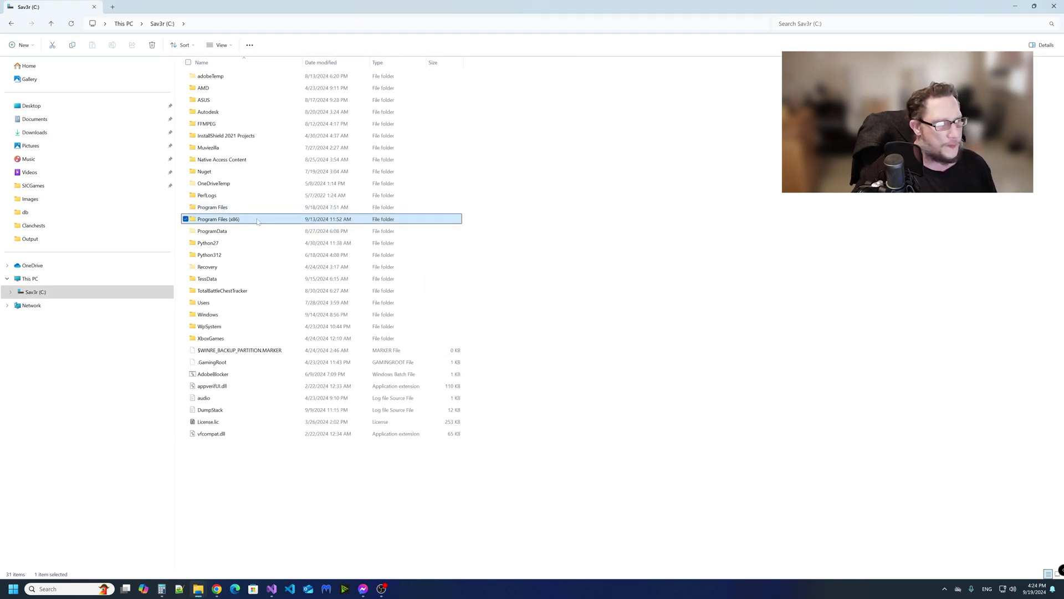
double_click(258, 222)
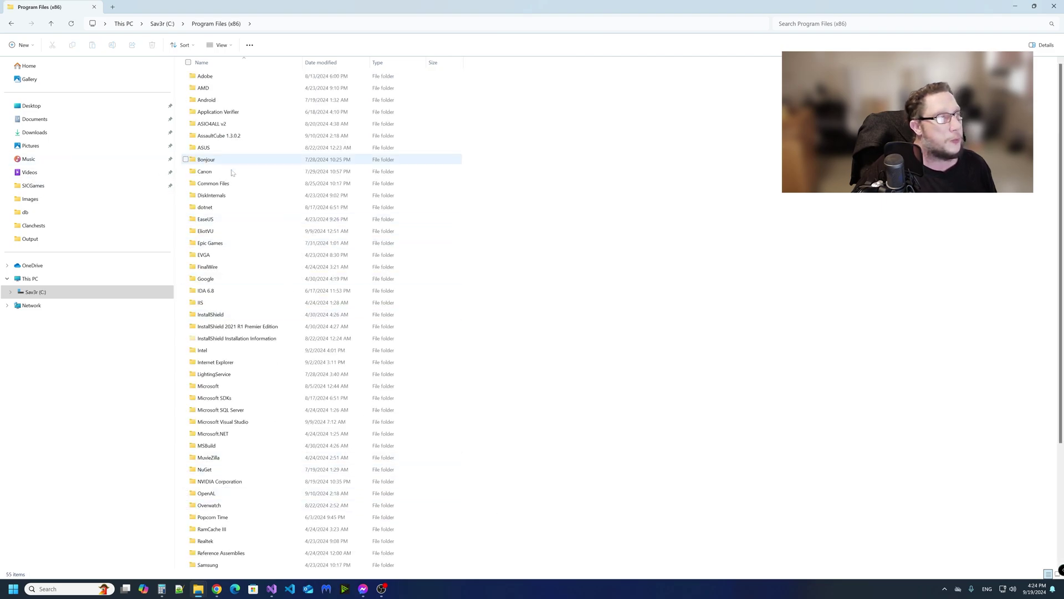
scroll(332, 454, down, 4)
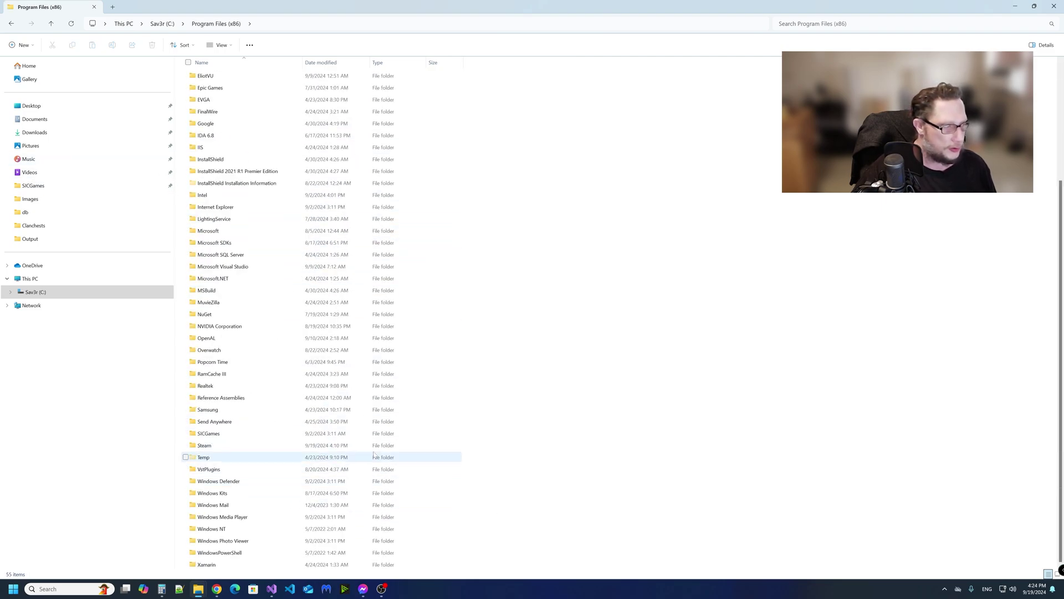
double_click(222, 434)
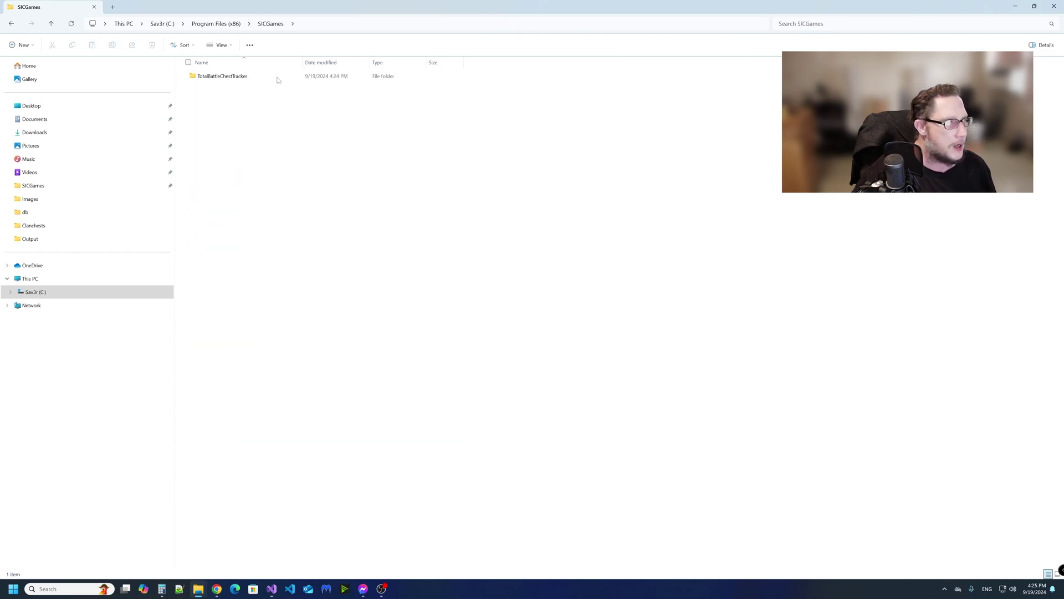
double_click(270, 77)
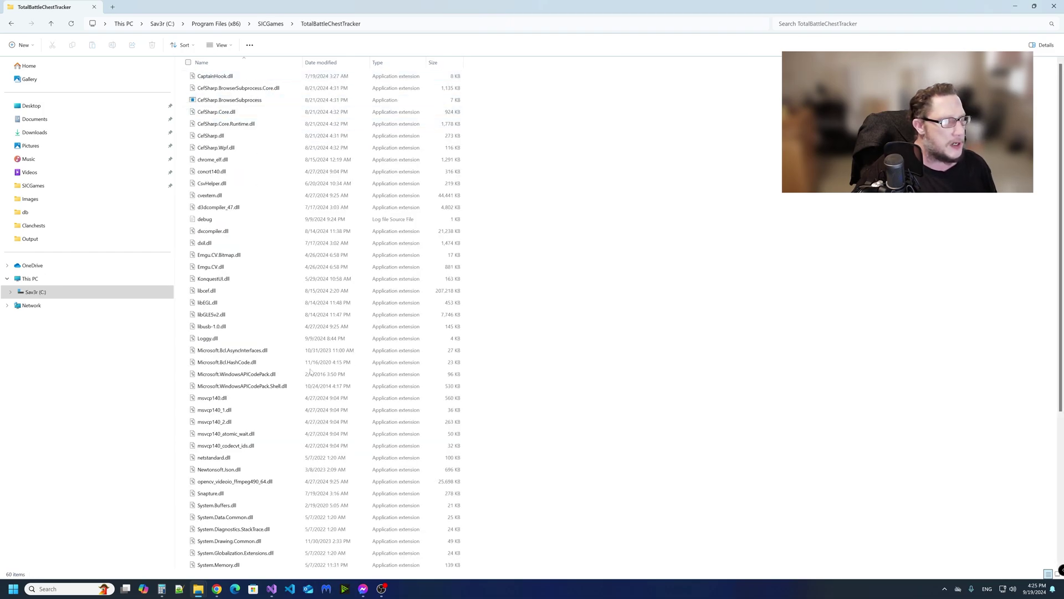
scroll(310, 371, down, 6)
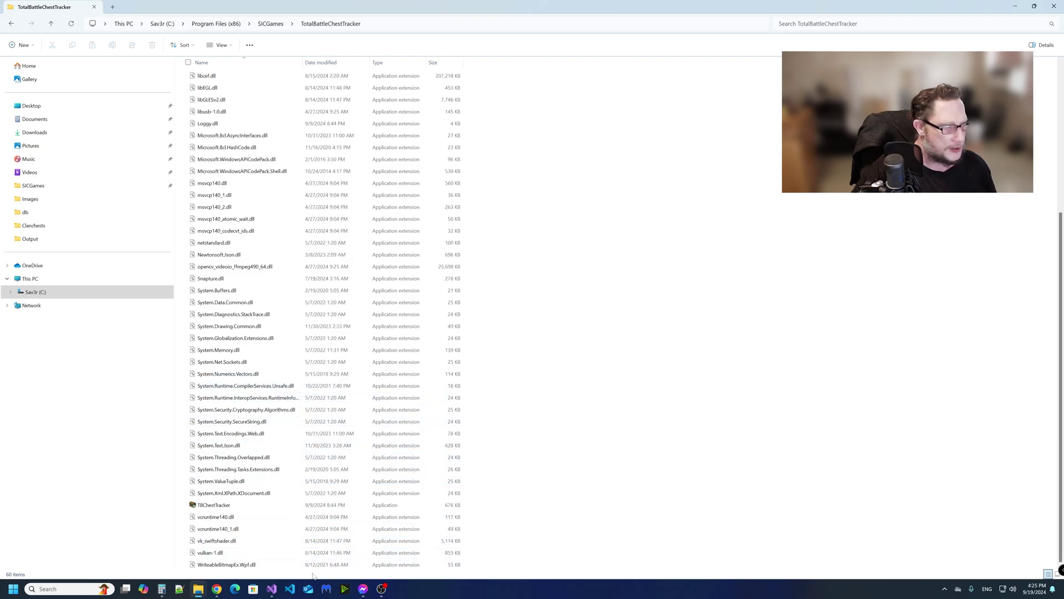
scroll(311, 526, up, 6)
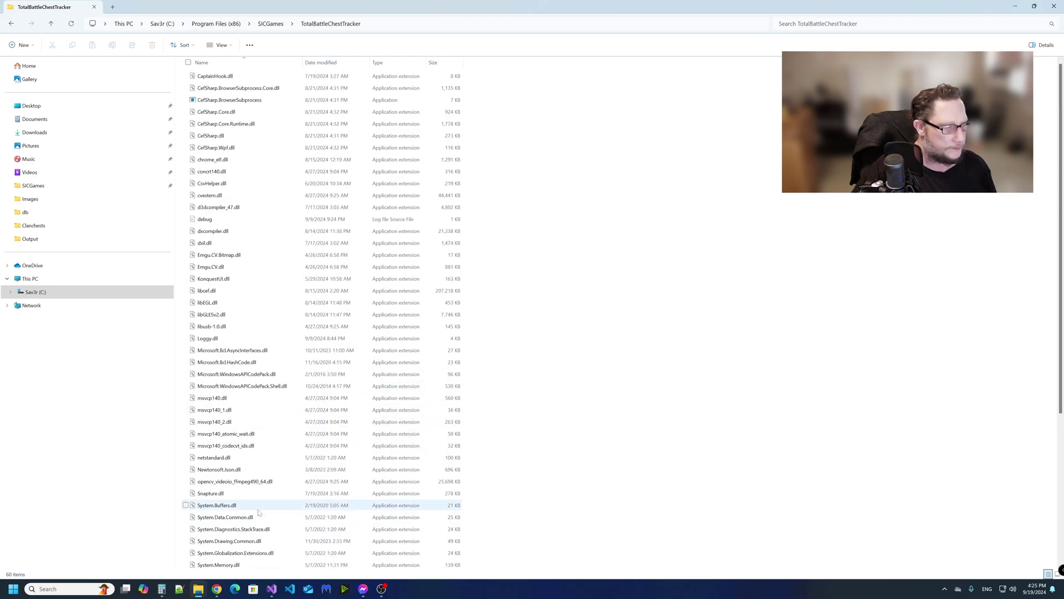
Go back to SICGames and delete the TotalBattleChestTracker folder
click(281, 24)
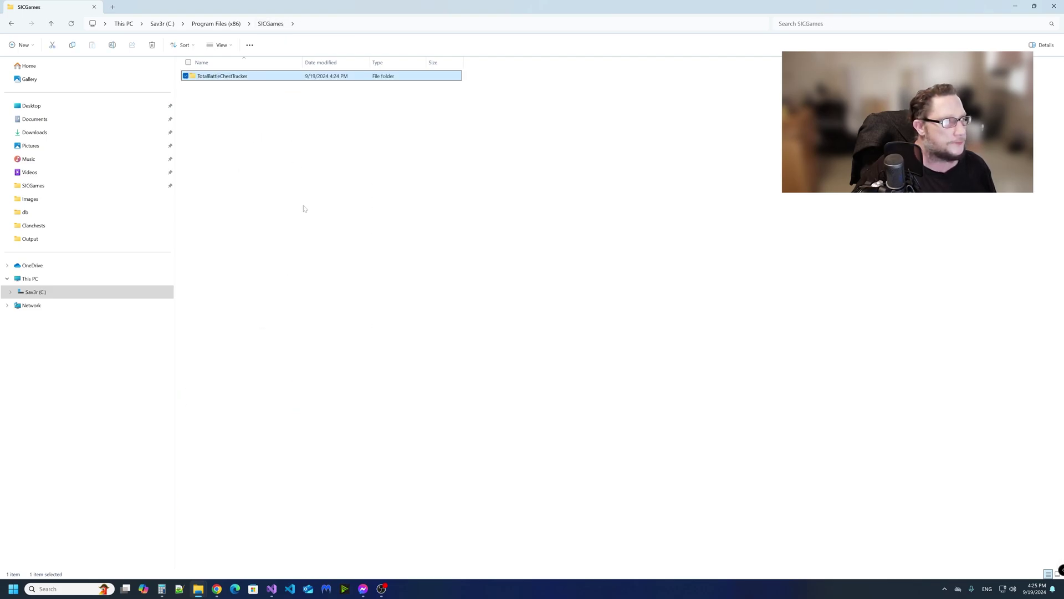
right_click(226, 79)
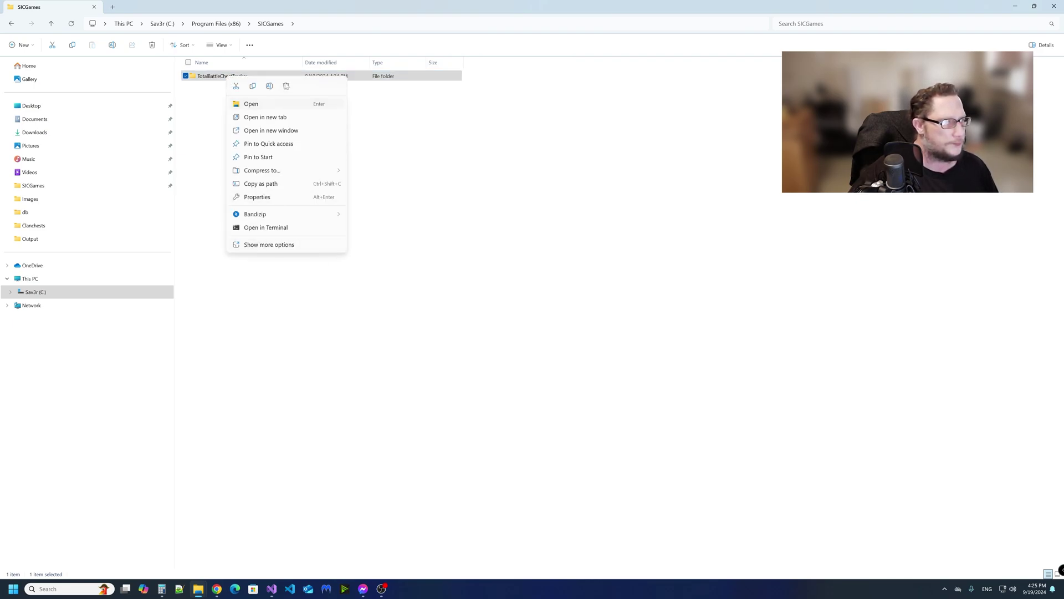
click(286, 86)
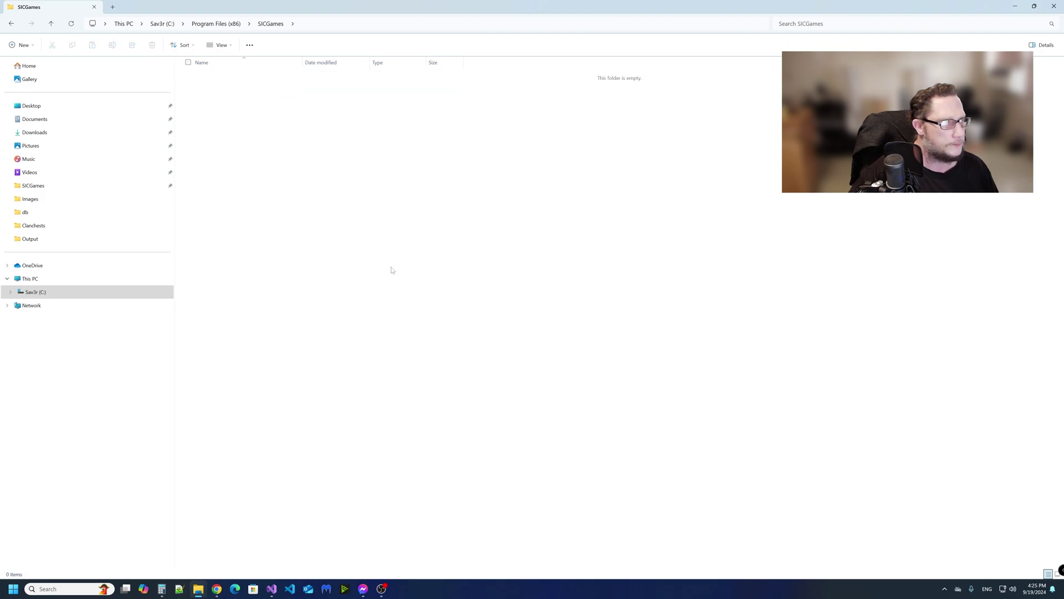
At the C: drive root, toggle Hidden items off and back on so ProgramData is listed
click(58, 293)
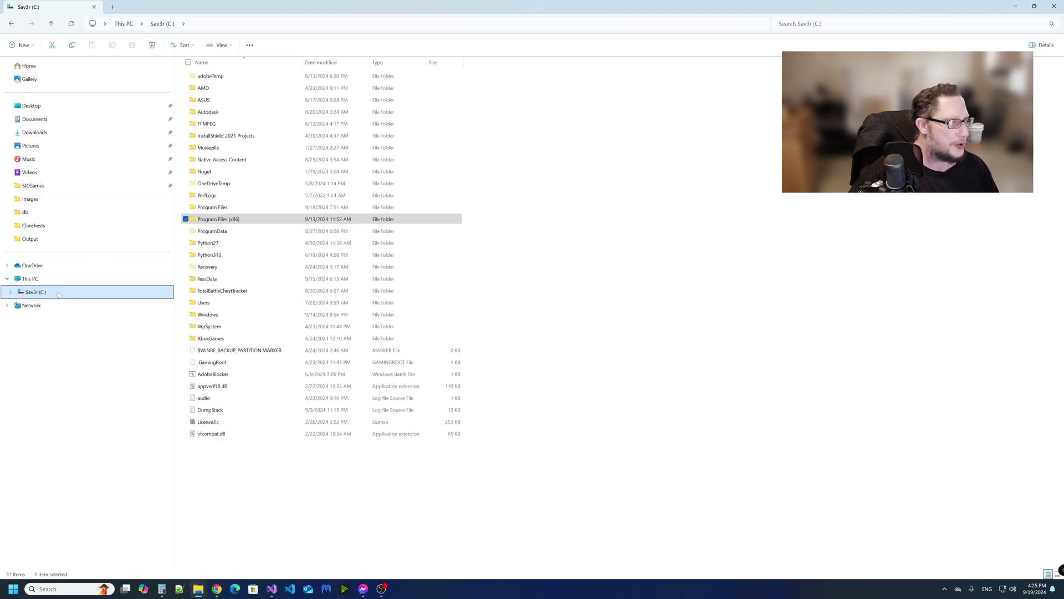
double_click(237, 232)
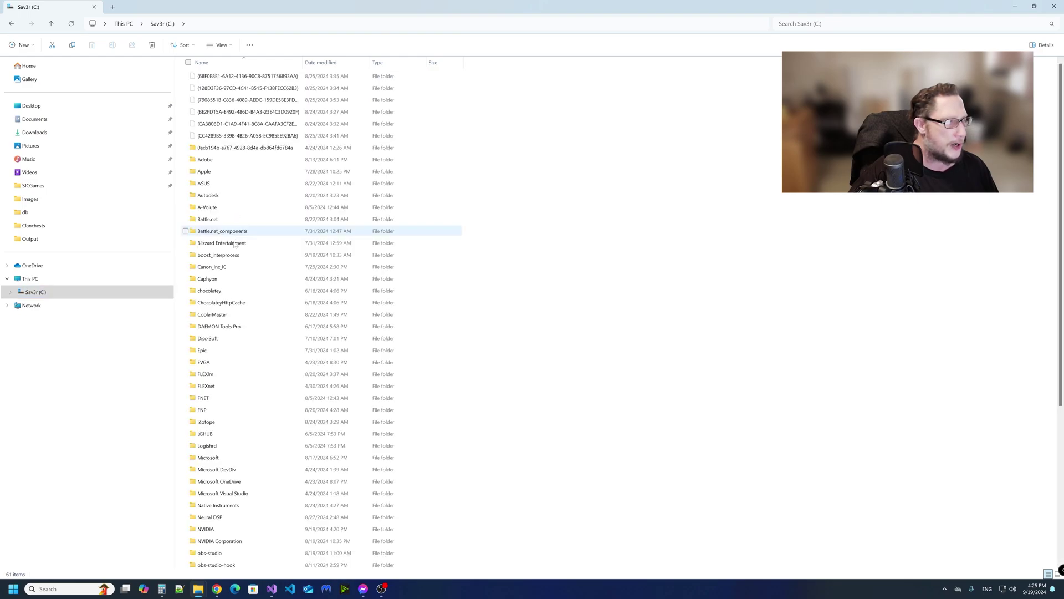
click(162, 23)
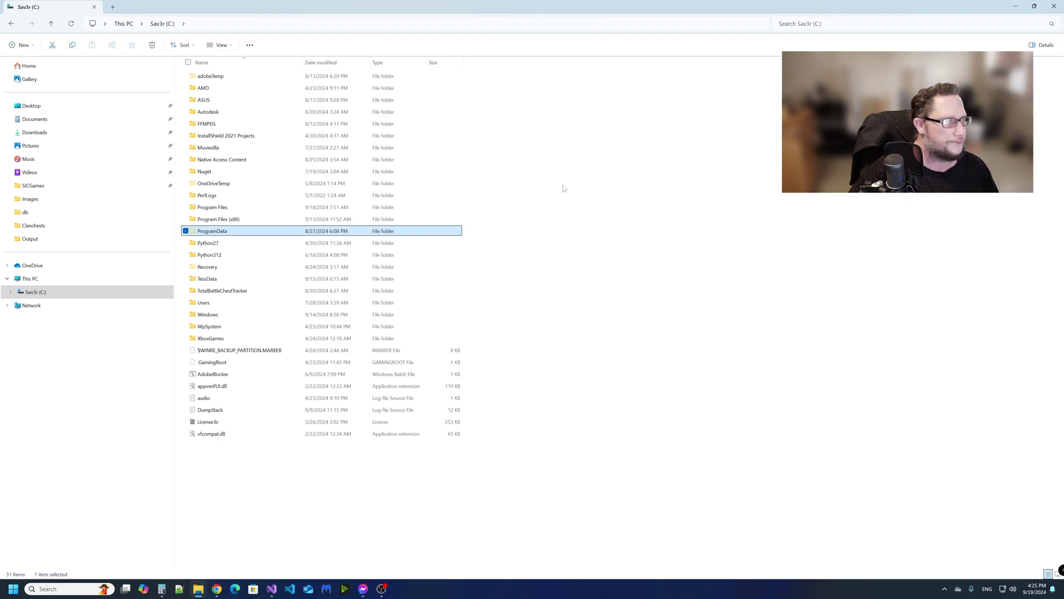
click(230, 47)
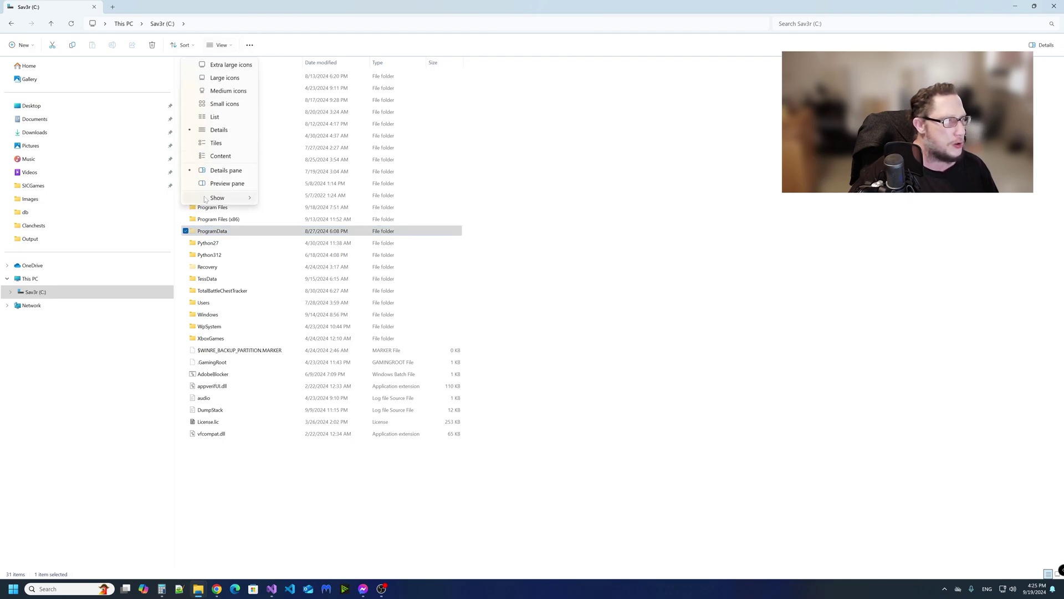
click(222, 198)
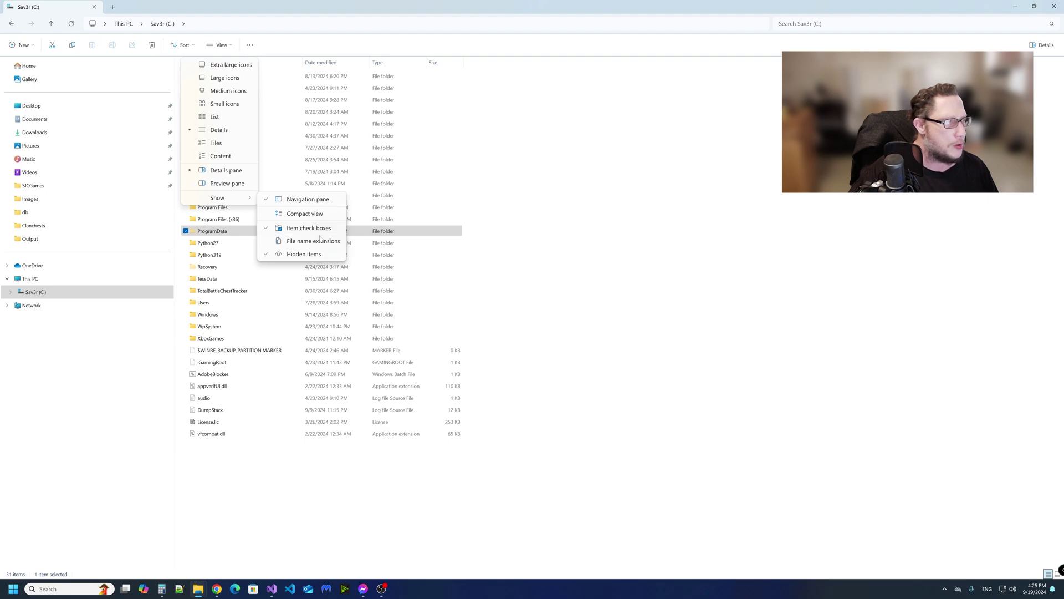
click(318, 254)
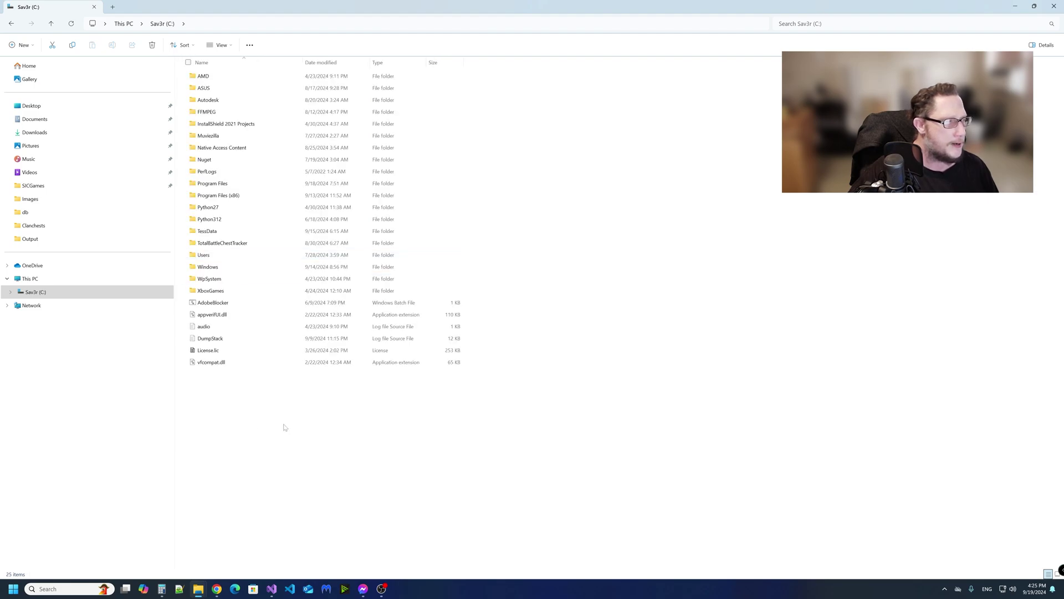
click(230, 48)
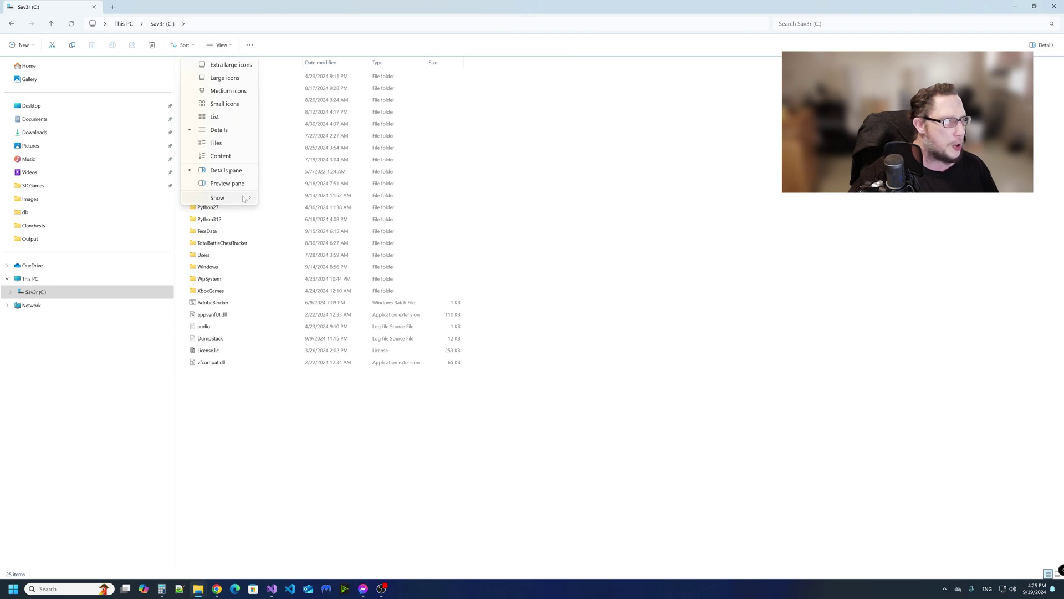
mouse_move(244, 199)
click(304, 254)
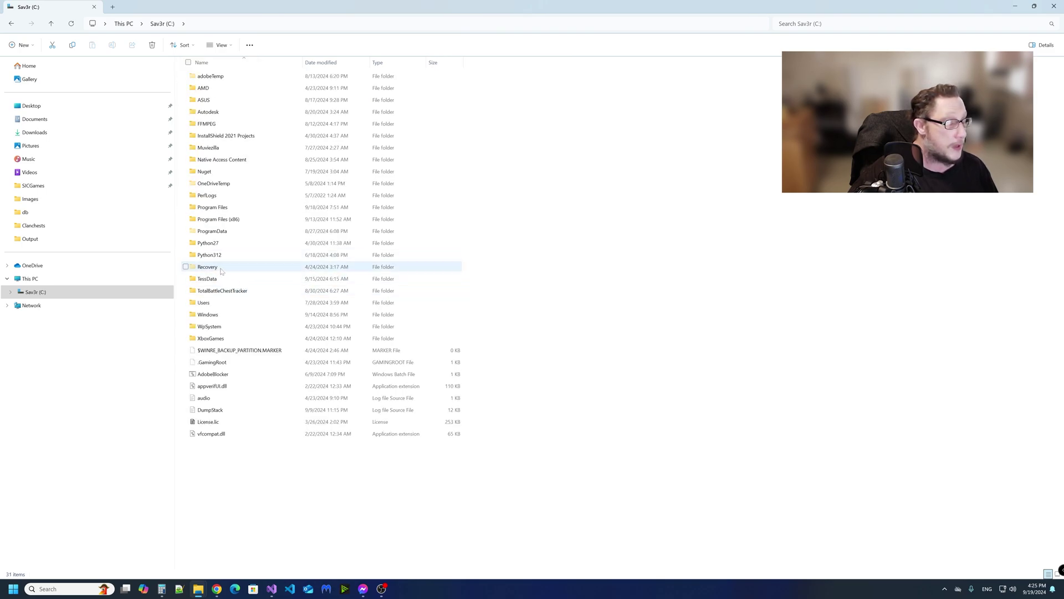
Permanently delete C:\ProgramData\SICGames\TotalBattleChestTracker with Shift+Delete, granting administrator permission
double_click(221, 232)
scroll(244, 332, down, 5)
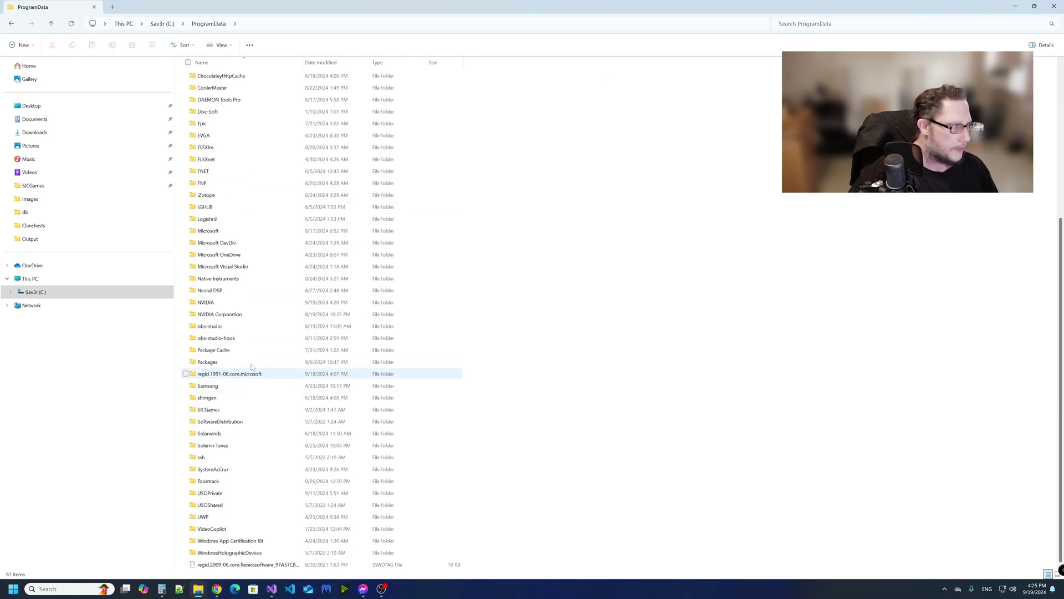
double_click(222, 412)
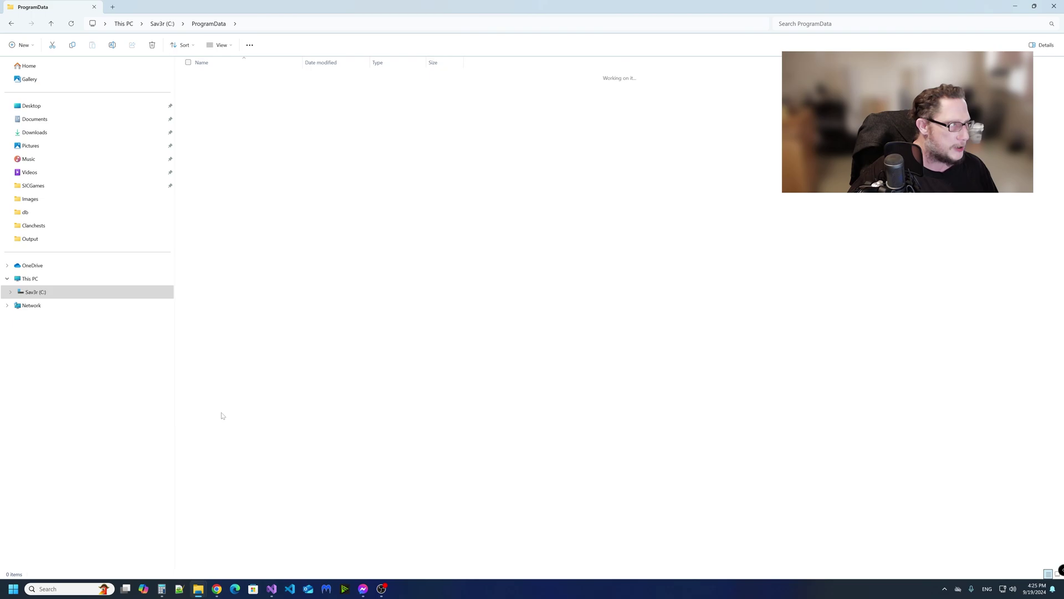
click(254, 77)
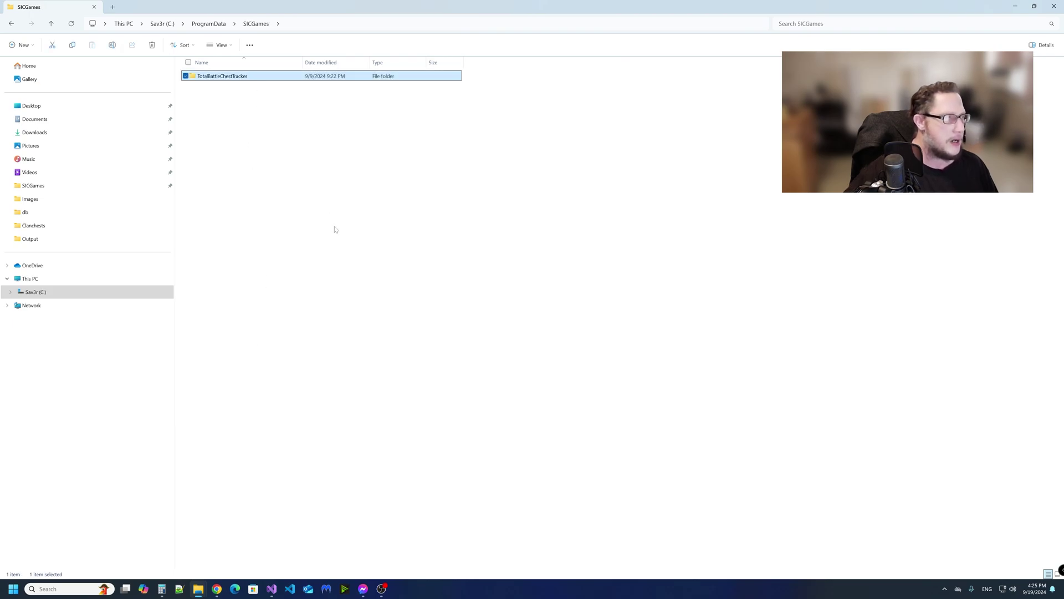
key(shift+Delete)
key(Return)
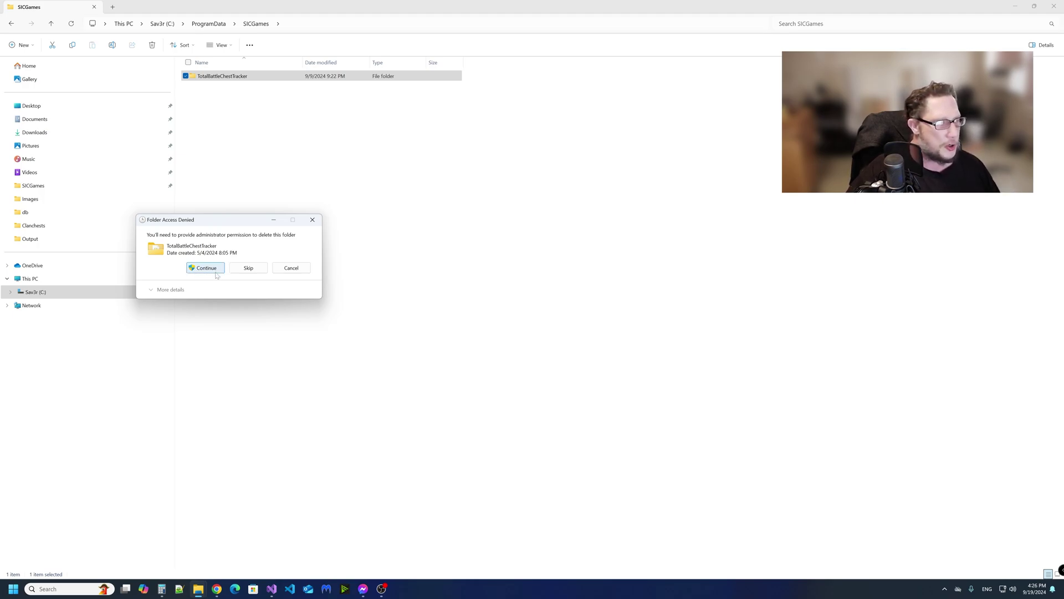
click(220, 269)
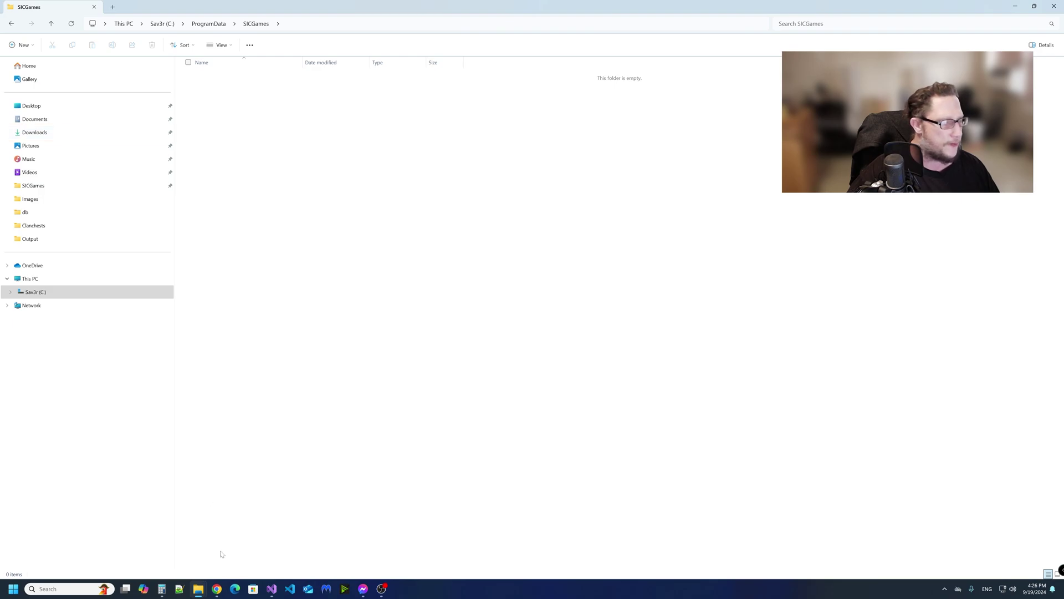
Run TBChestTracker-Setup-Preview4-Hotfix1 from the TotalBattleChestTracker Installation folder window
mouse_move(198, 593)
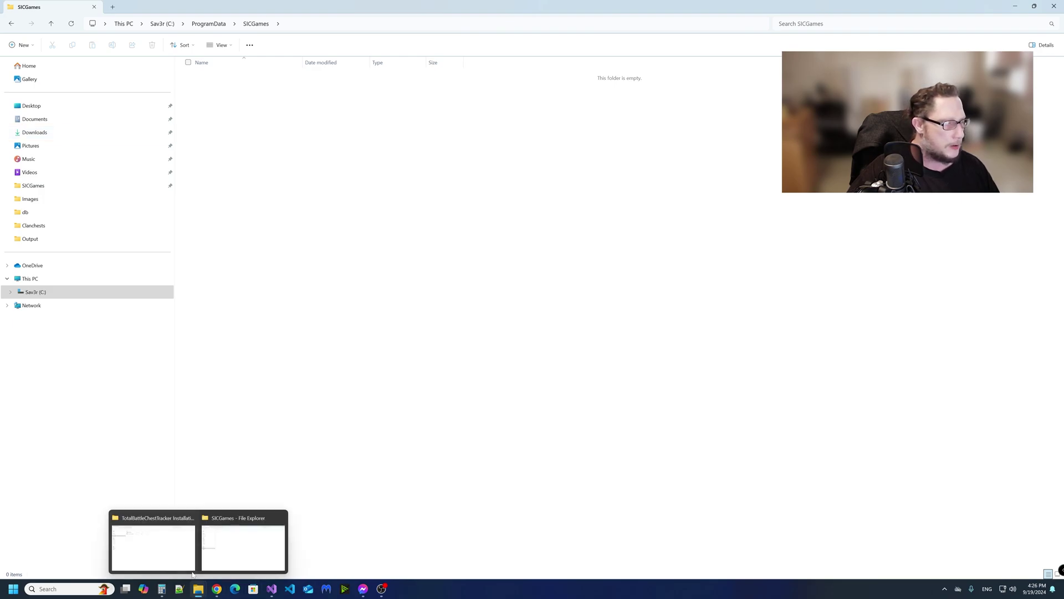
click(173, 540)
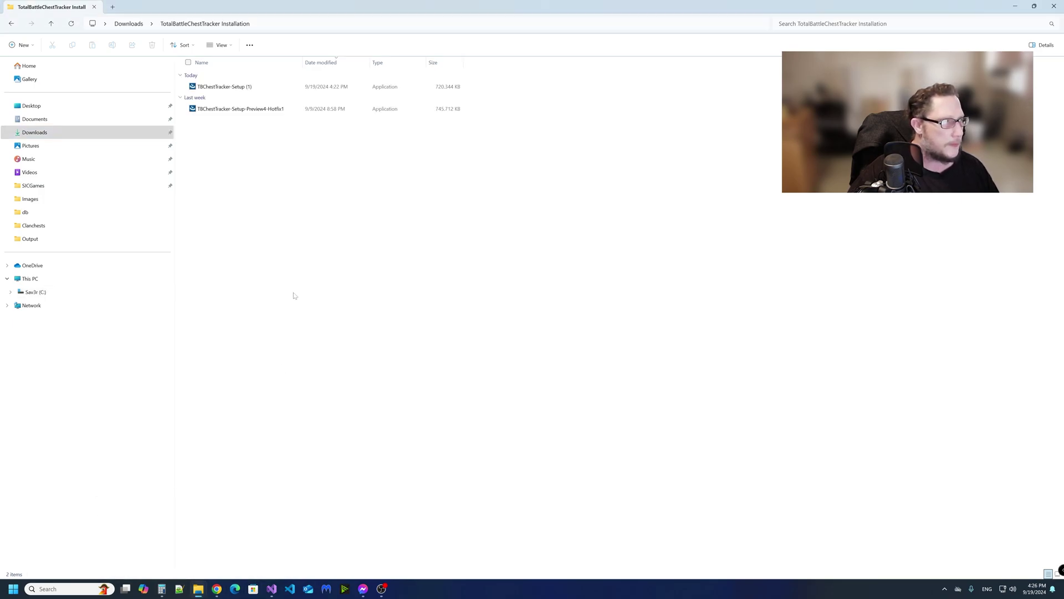
double_click(284, 110)
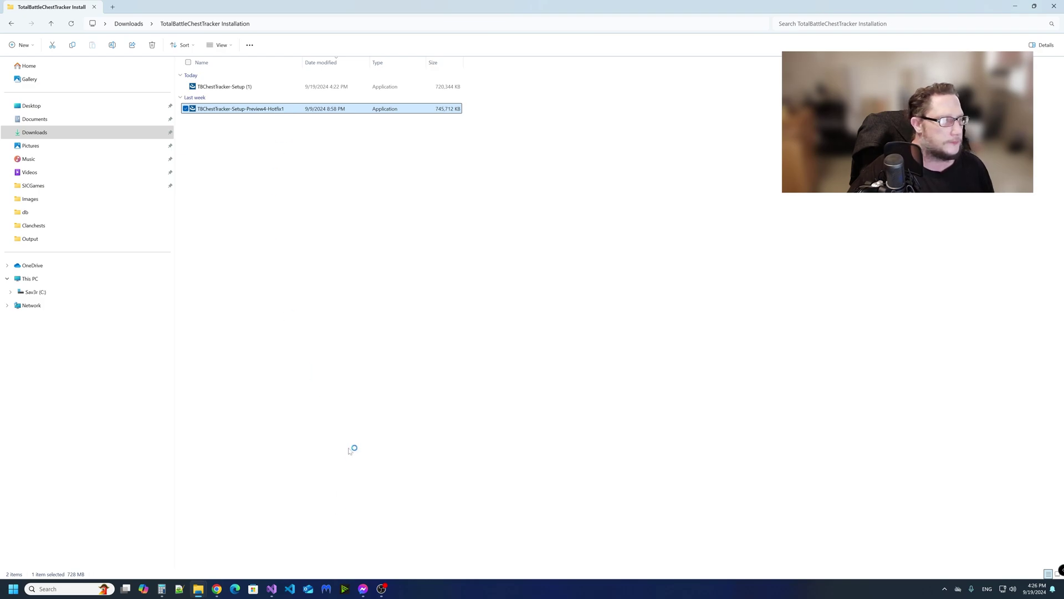
Minimize both Explorer windows, install TotalBattle Chest Tracker, and finish the wizard
click(1015, 5)
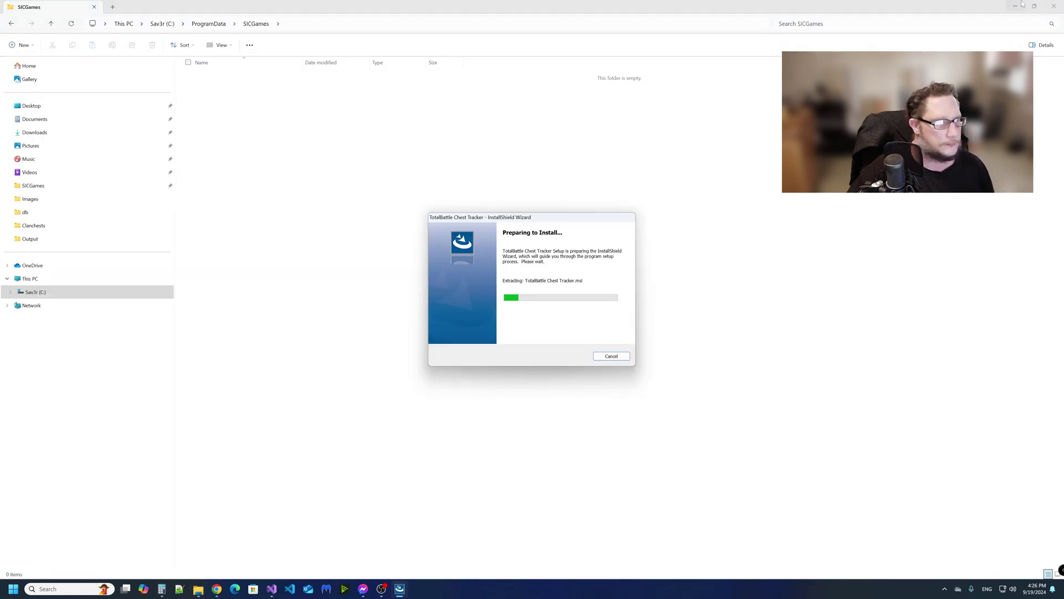
click(1015, 5)
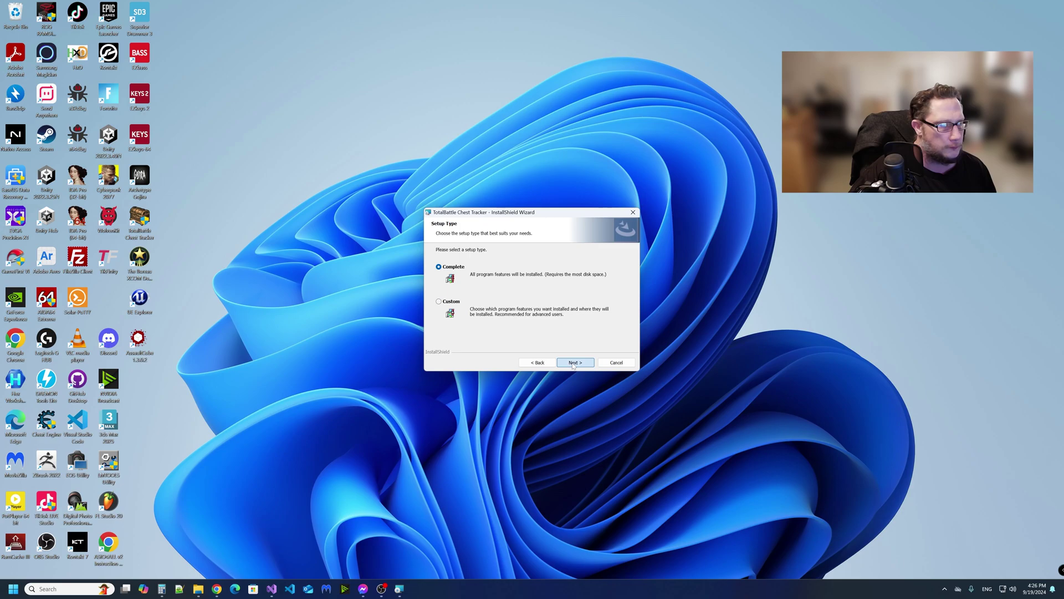
click(574, 363)
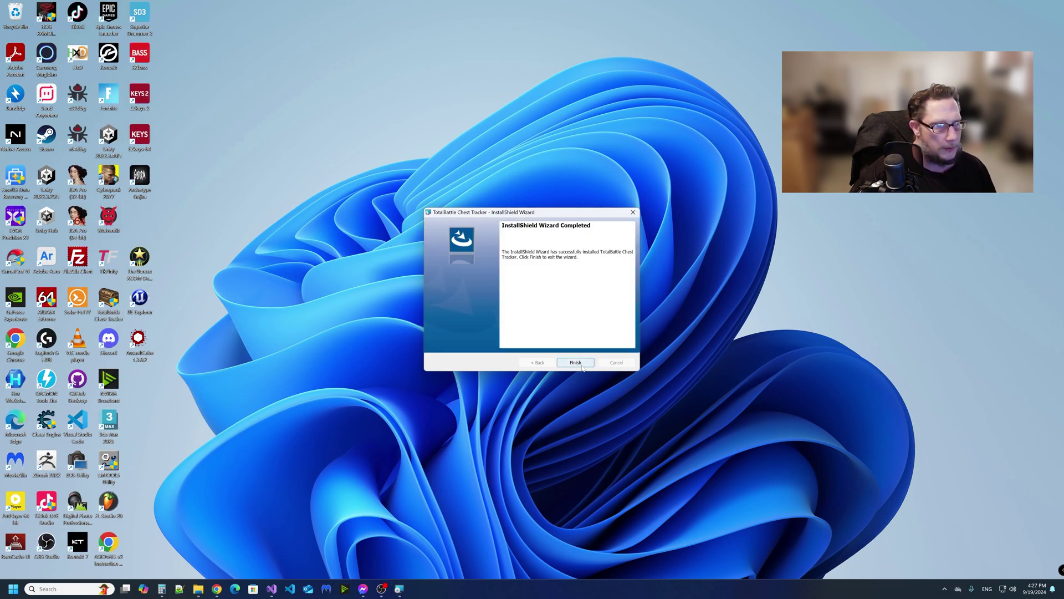
click(576, 364)
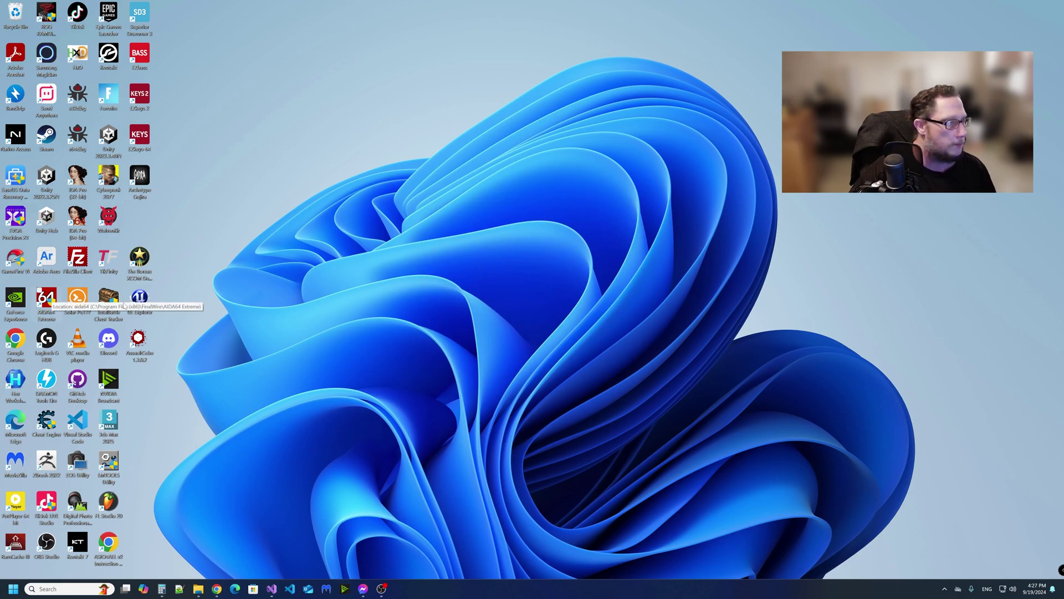
Launch TotalBattle Chest Tracker from the desktop shortcut and load Bravehearts\clan.cdb
drag(111, 300, 143, 213)
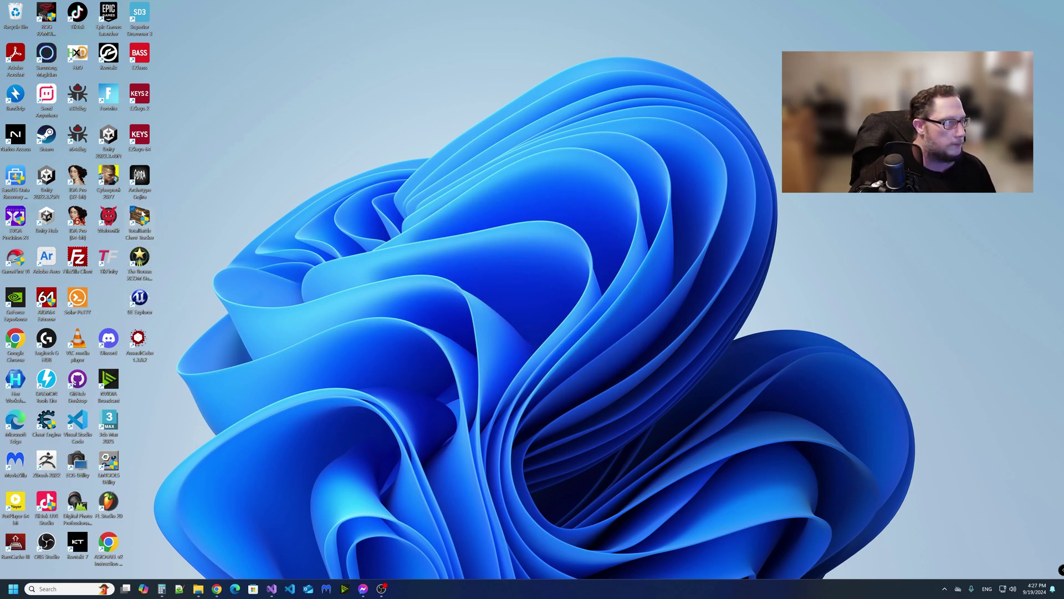
double_click(142, 214)
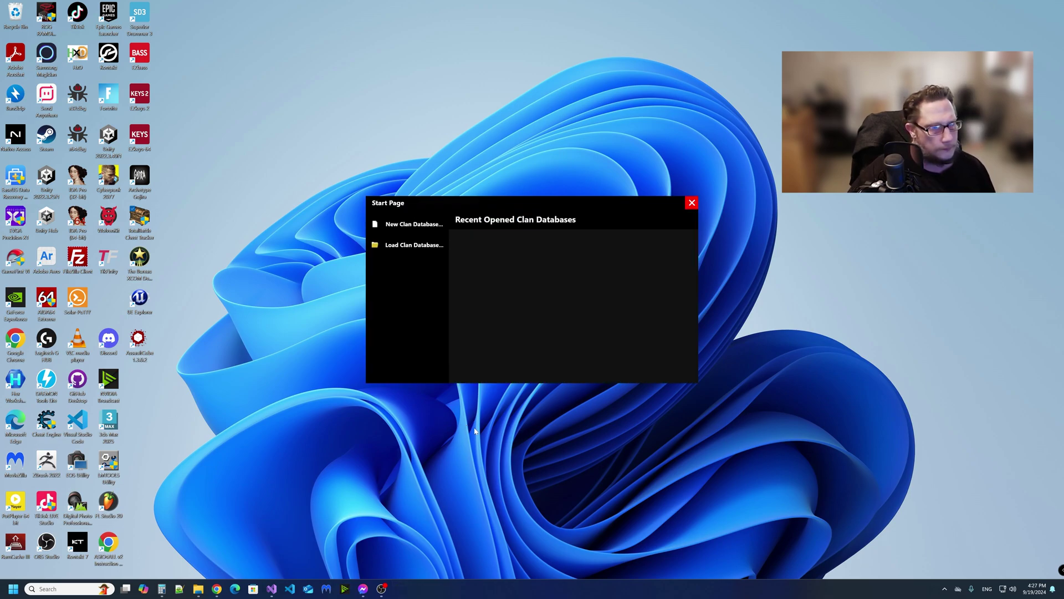
click(396, 248)
double_click(467, 263)
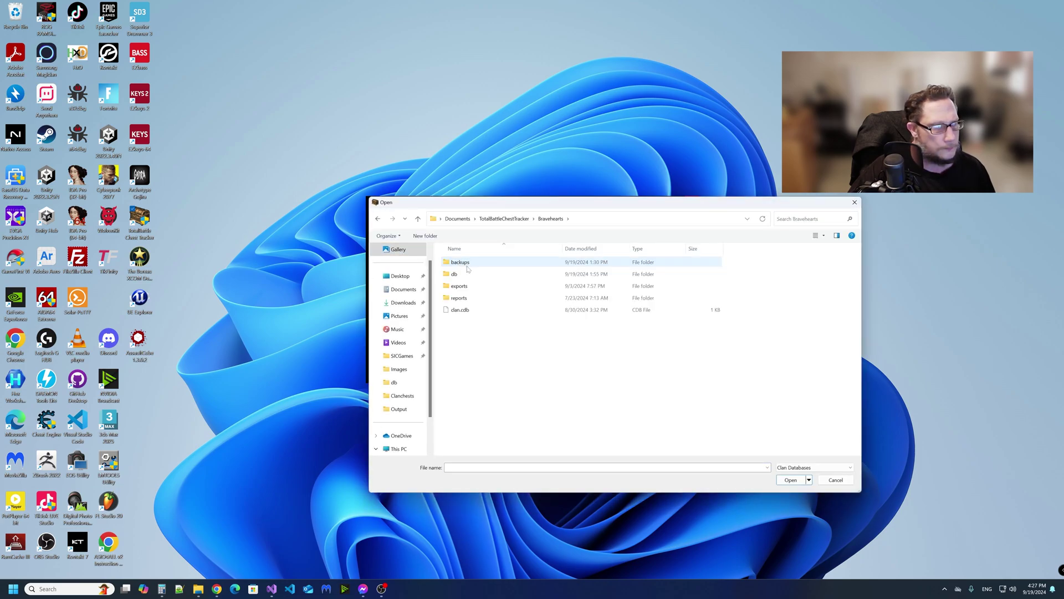
double_click(471, 310)
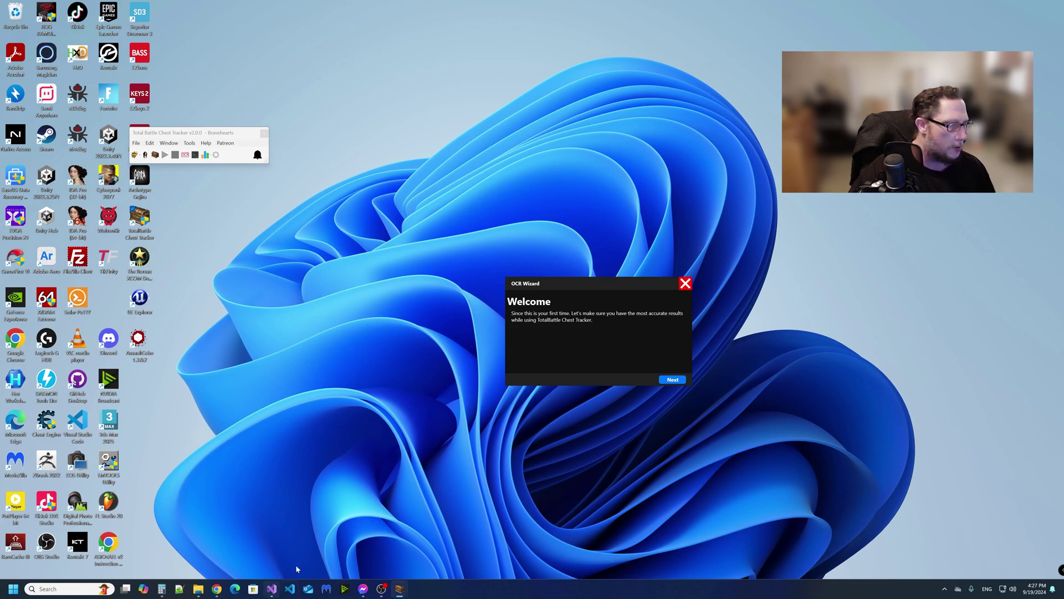
Open a new Chrome tab, close the OCR Wizard welcome, and dismiss Clan Insights
click(216, 589)
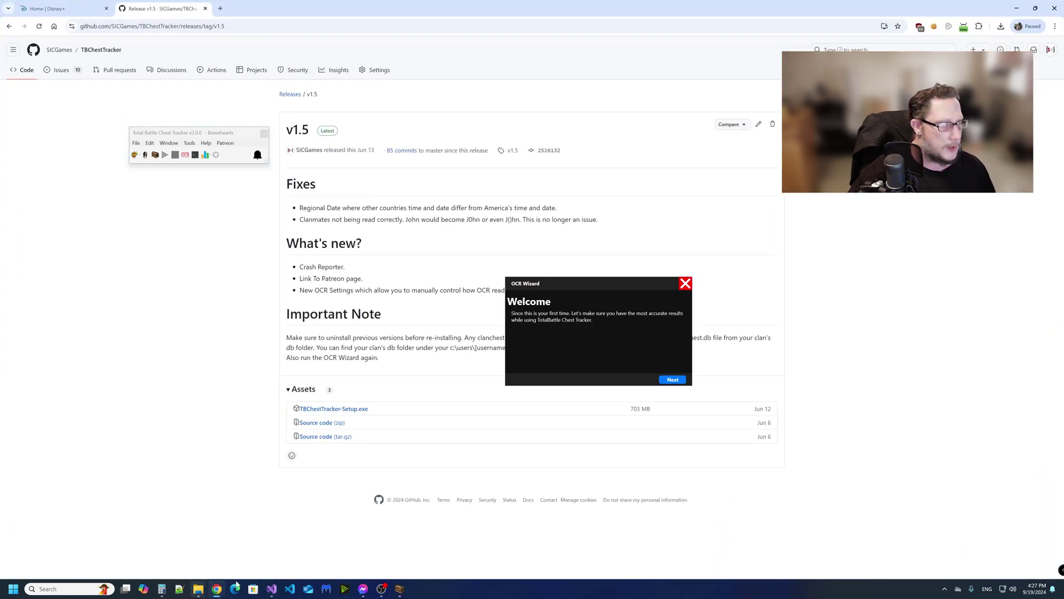
click(220, 8)
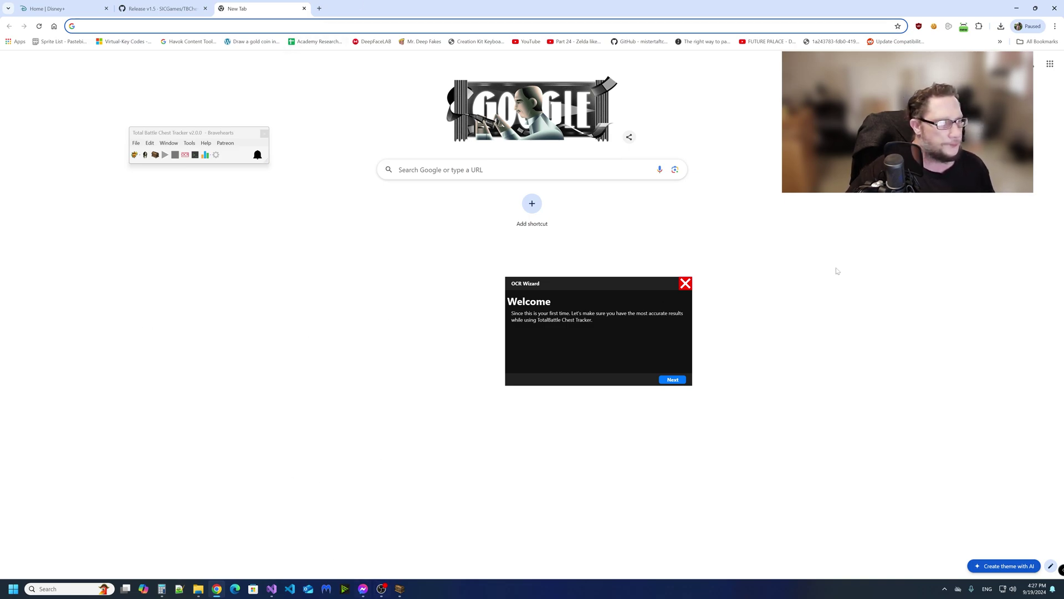
click(685, 283)
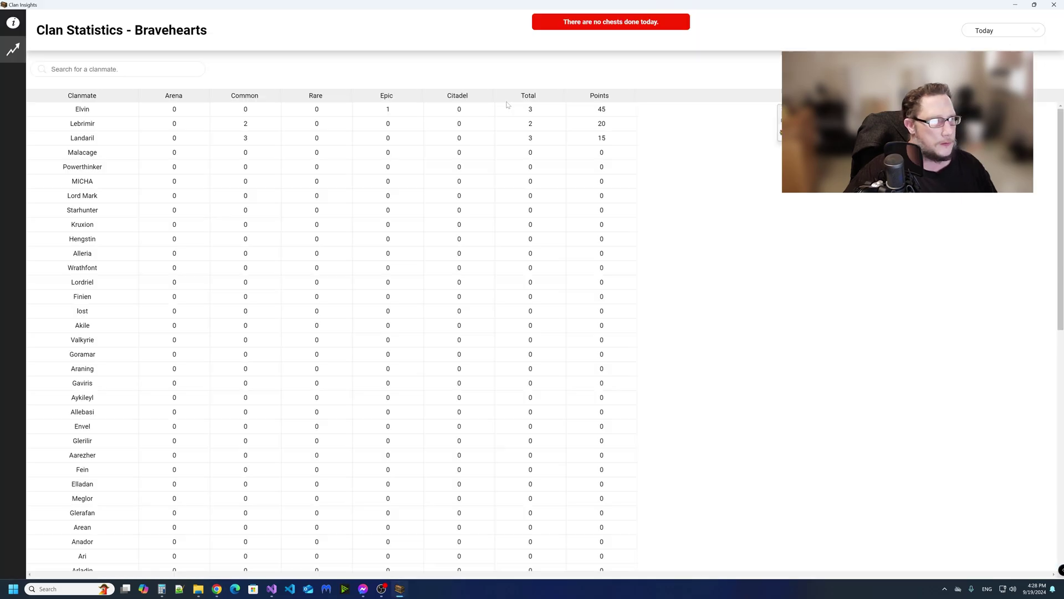
key(alt+Tab)
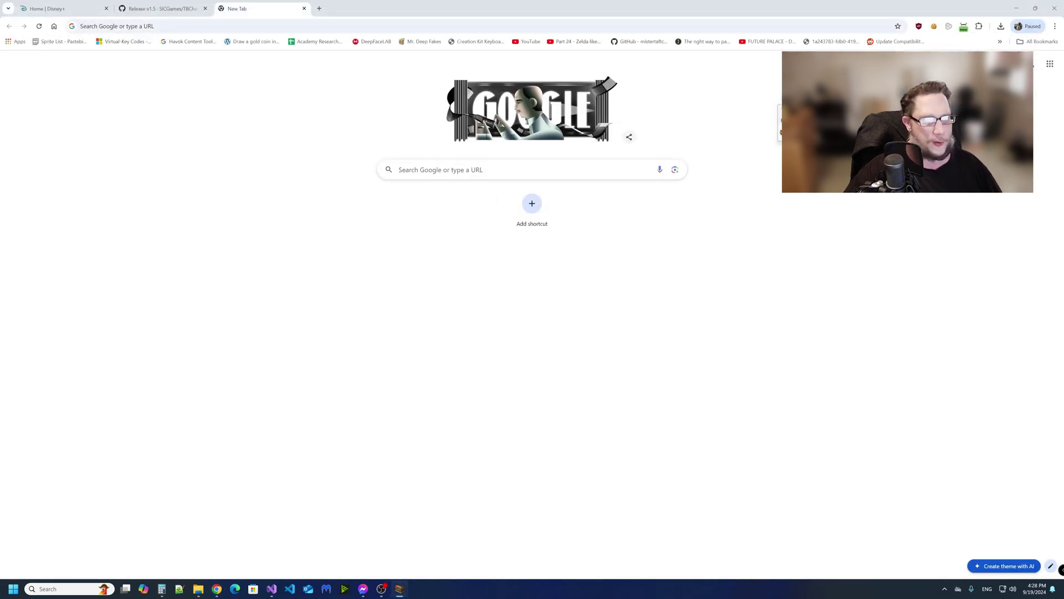